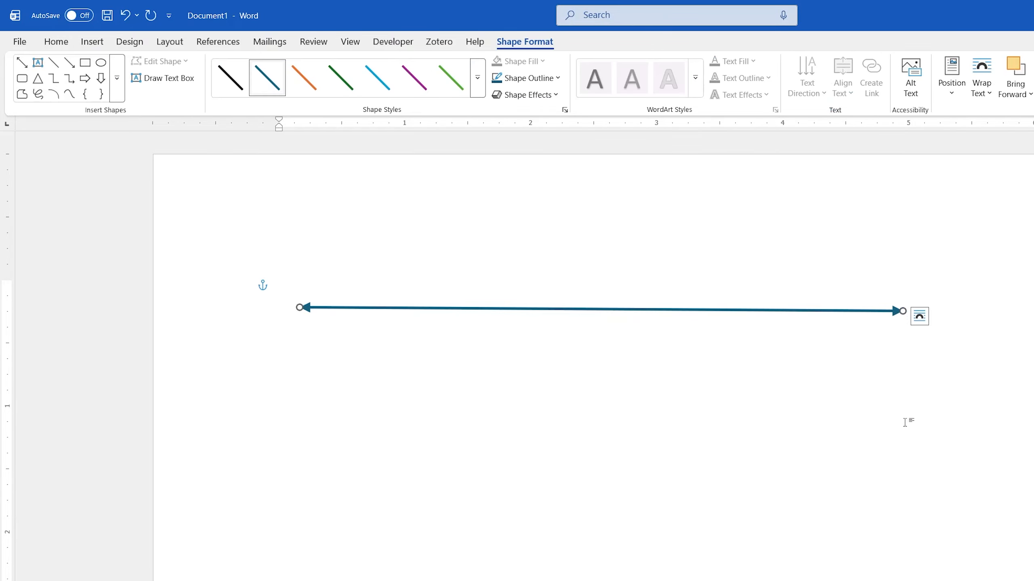
- Shorten the double-headed arrow by moving its left end slightly inward and down, and apply the light blue line style to it
{"action": "left_click_drag", "start_coordinate": [299, 307], "coordinate": [330, 314]}
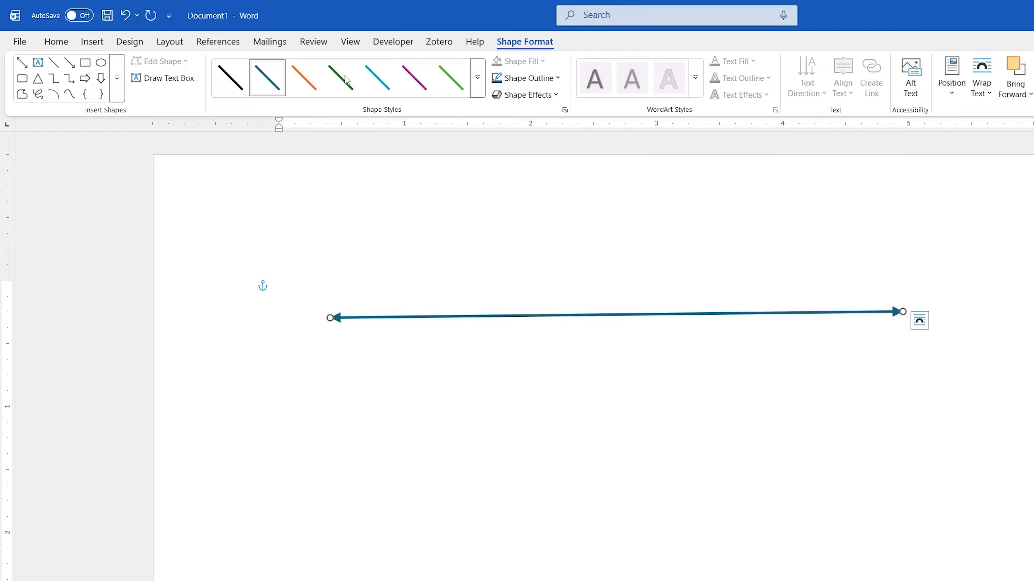
{"action": "left_click", "coordinate": [377, 78]}
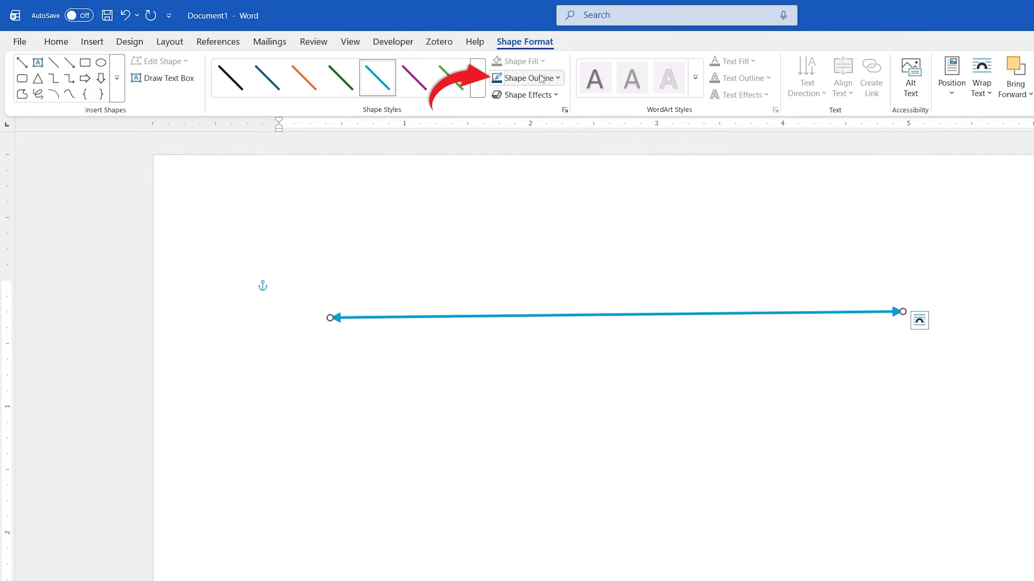
{"action": "left_click", "coordinate": [540, 78]}
{"action": "left_click", "coordinate": [541, 79]}
{"action": "left_click", "coordinate": [546, 100]}
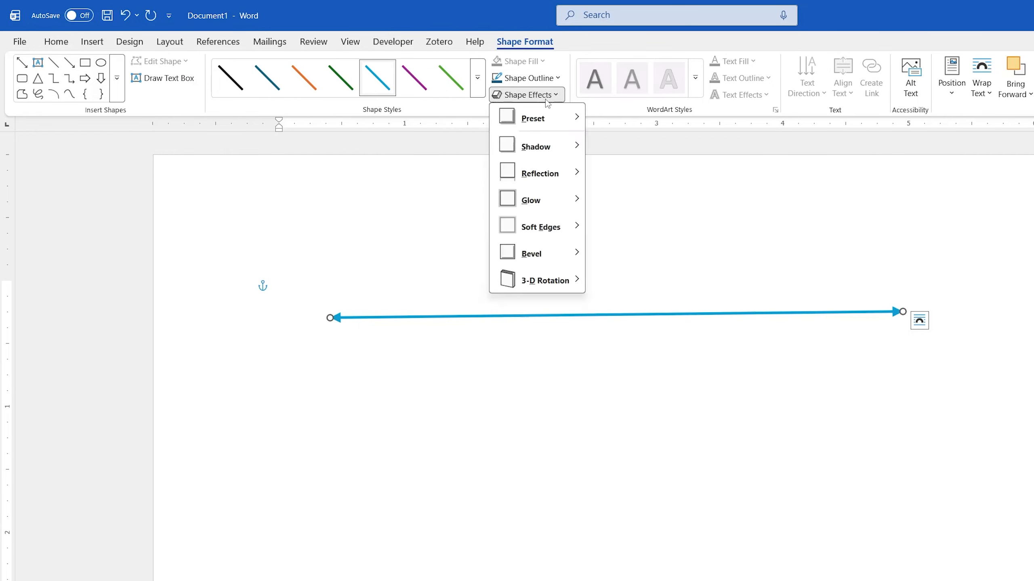
{"action": "left_click", "coordinate": [547, 100]}
{"action": "left_click", "coordinate": [799, 402]}
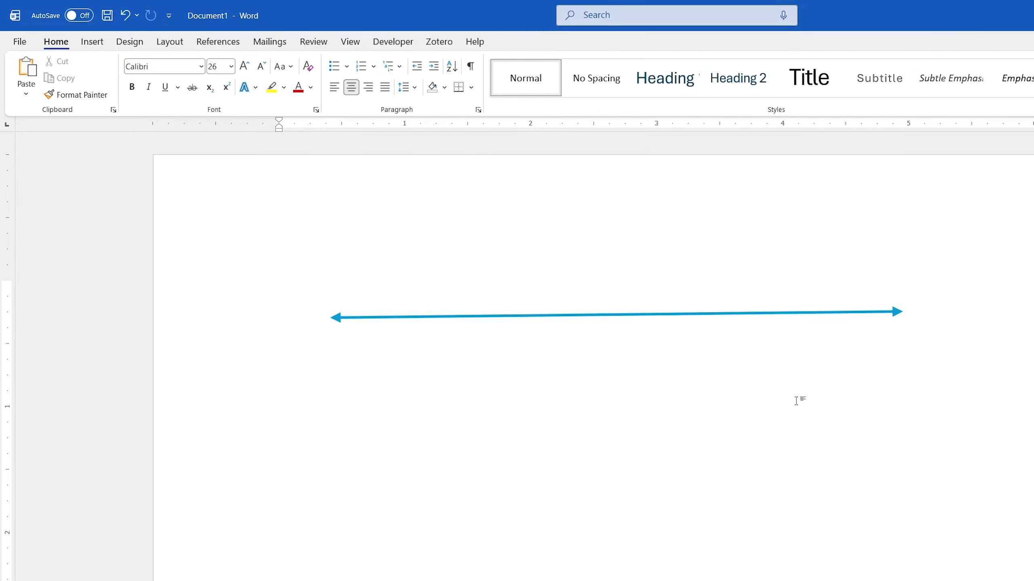
- Draw a long, nearly horizontal single-headed line arrow below the light blue double-headed arrow
{"action": "left_click", "coordinate": [93, 42]}
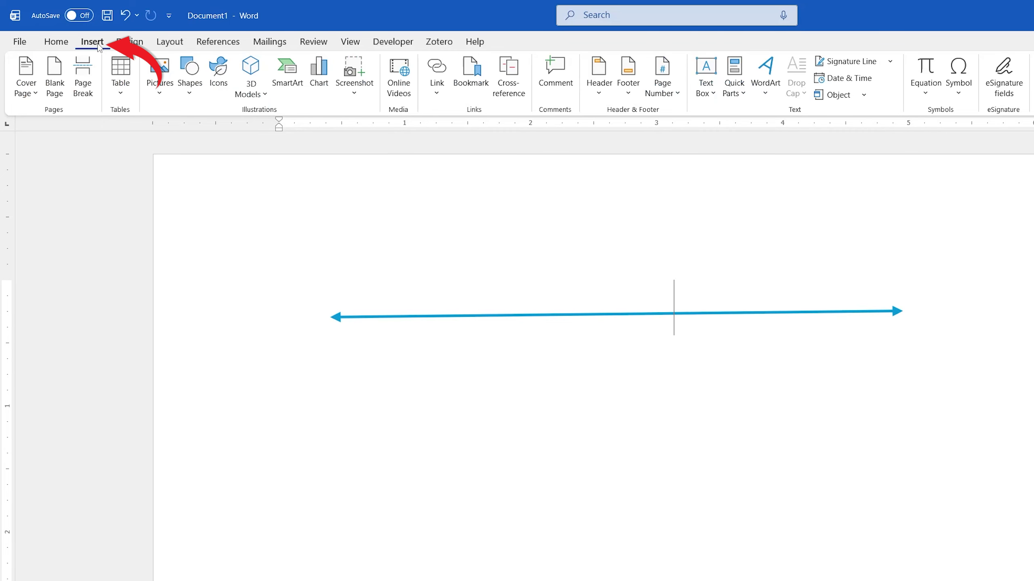
{"action": "left_click", "coordinate": [190, 76]}
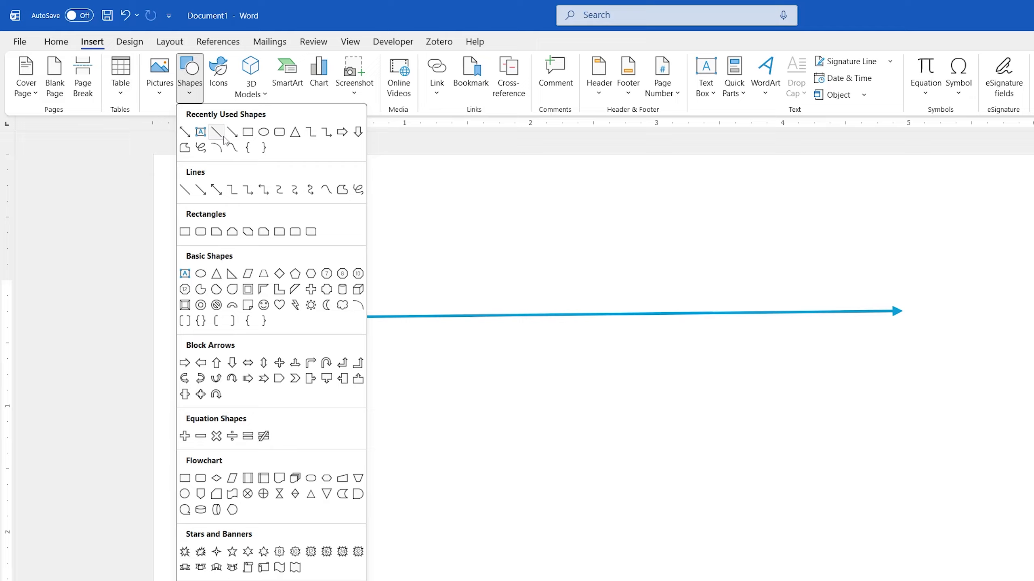
{"action": "left_click", "coordinate": [200, 193]}
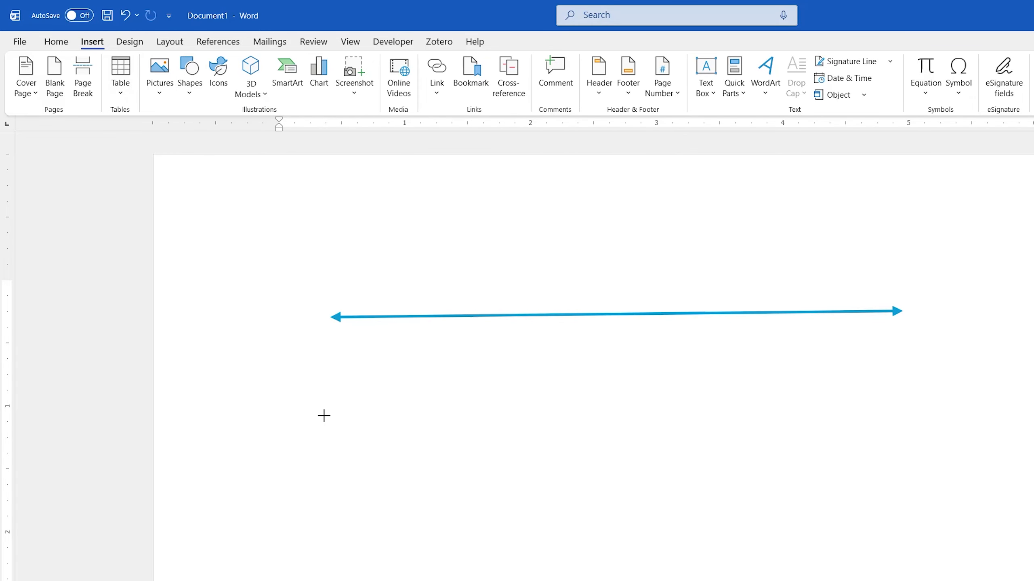
{"action": "left_click_drag", "start_coordinate": [323, 416], "coordinate": [1033, 427]}
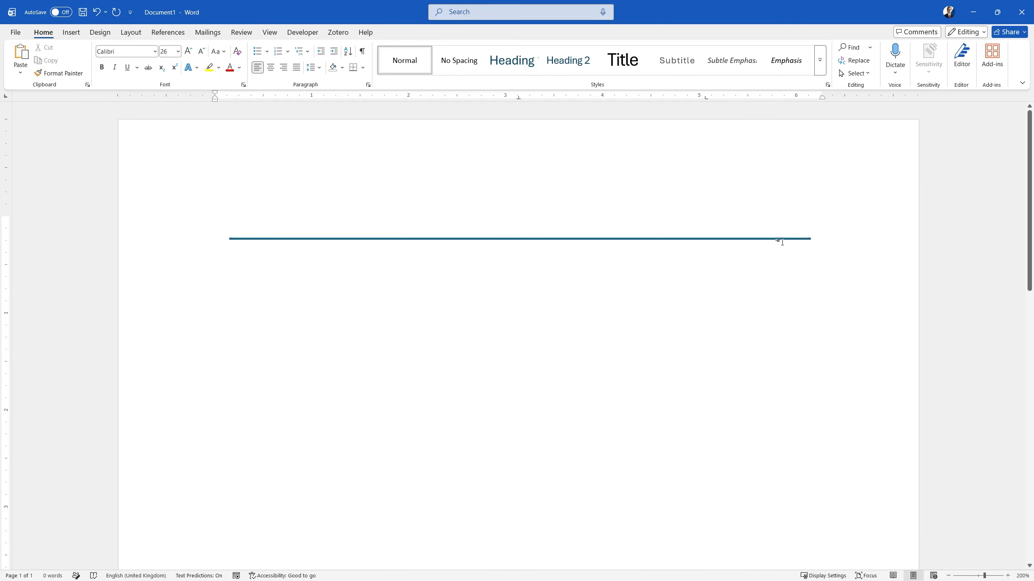
- Set the horizontal line's end arrow type to an oval in its detailed arrow settings
{"action": "left_click", "coordinate": [646, 239]}
{"action": "left_click", "coordinate": [738, 411]}
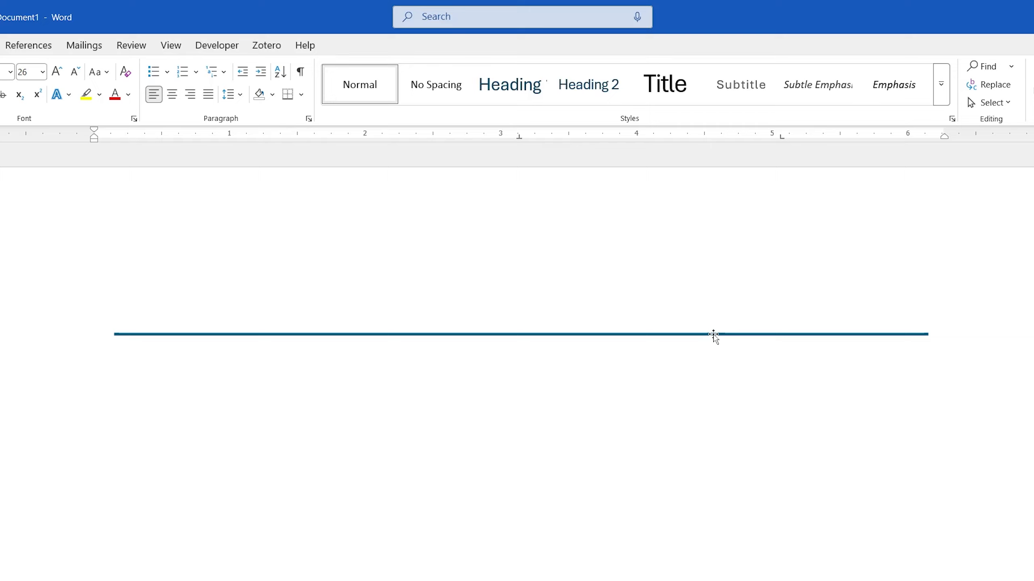
{"action": "left_click", "coordinate": [717, 334]}
{"action": "left_click", "coordinate": [356, 45]}
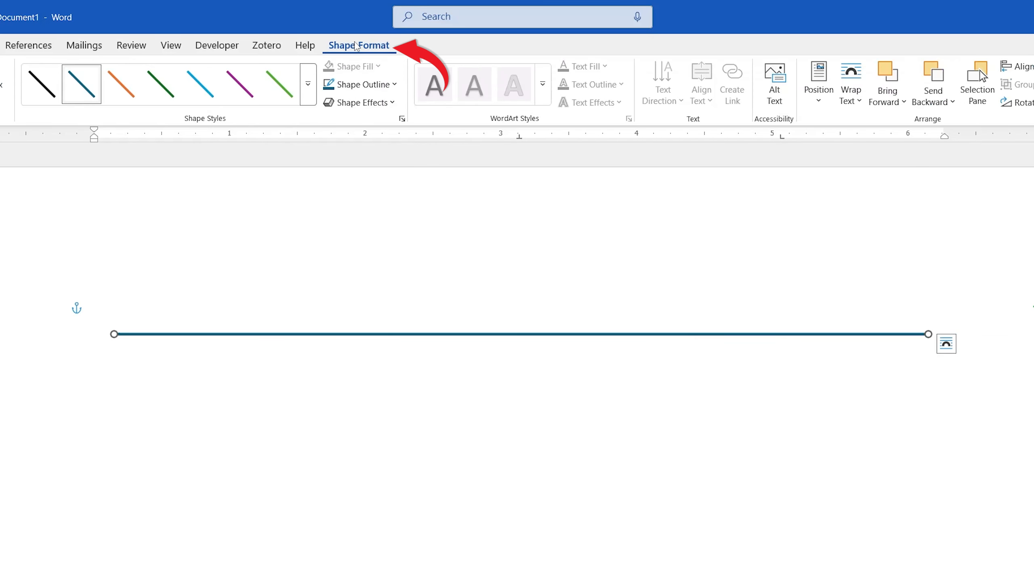
{"action": "left_click", "coordinate": [345, 86]}
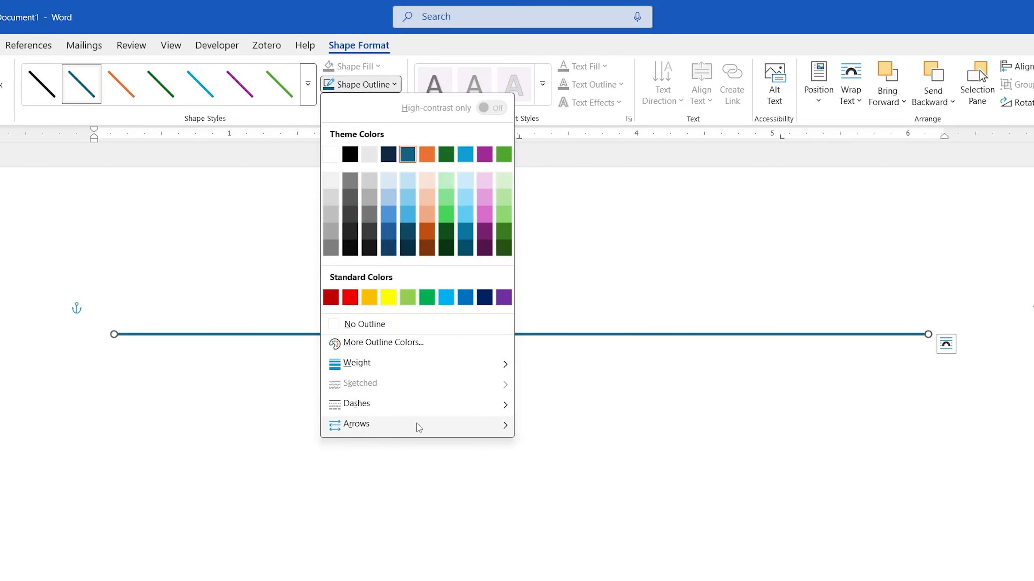
{"action": "mouse_move", "coordinate": [419, 427]}
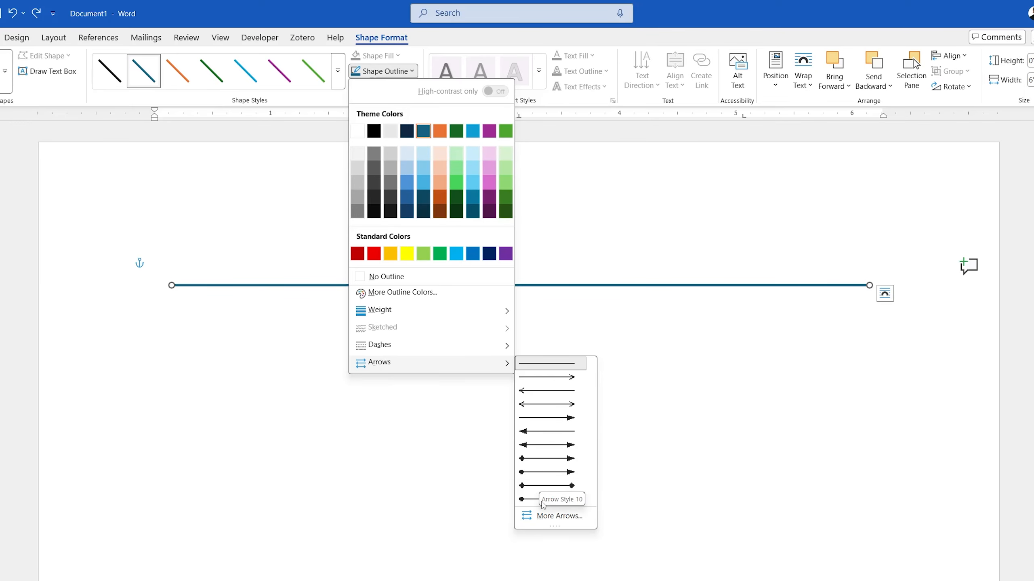
{"action": "left_click", "coordinate": [548, 516]}
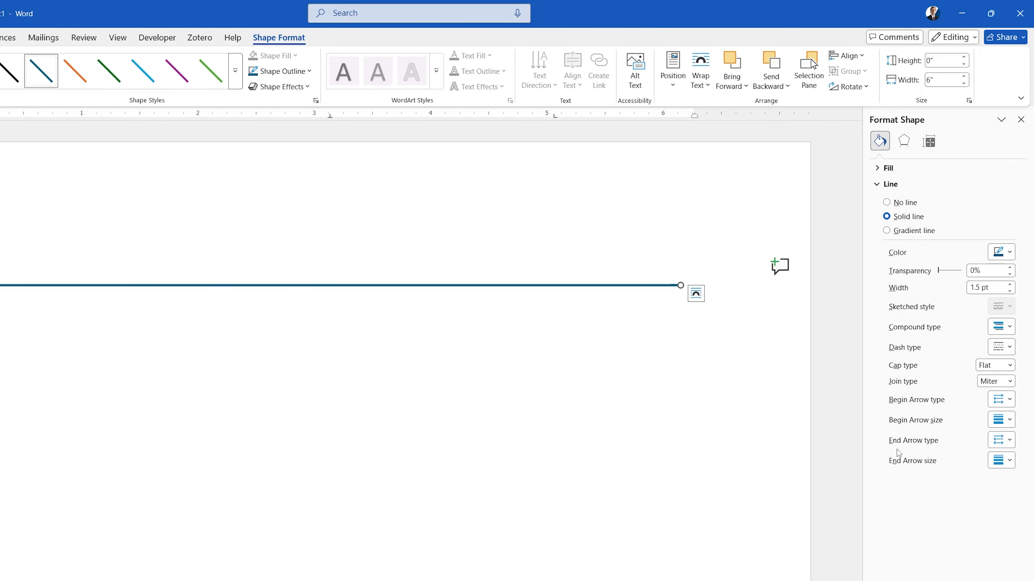
{"action": "left_click", "coordinate": [1001, 440]}
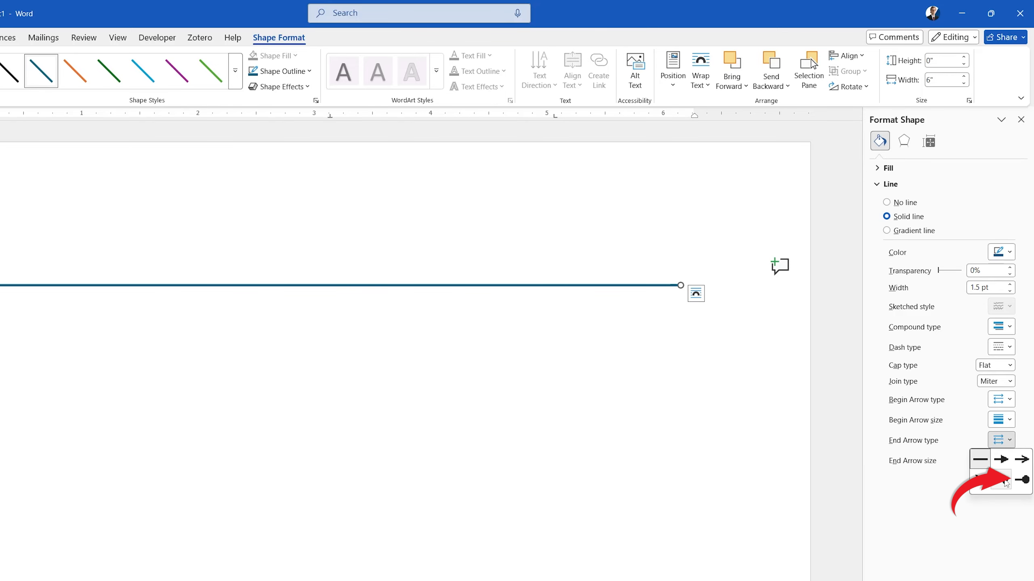
{"action": "left_click", "coordinate": [1003, 480]}
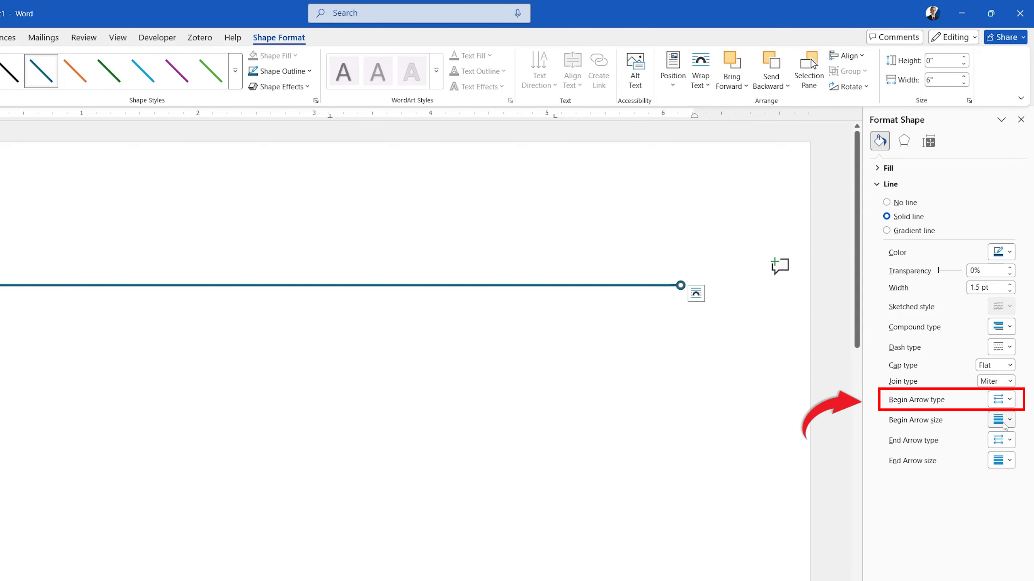
{"action": "left_click", "coordinate": [1003, 425]}
{"action": "left_click", "coordinate": [1019, 481]}
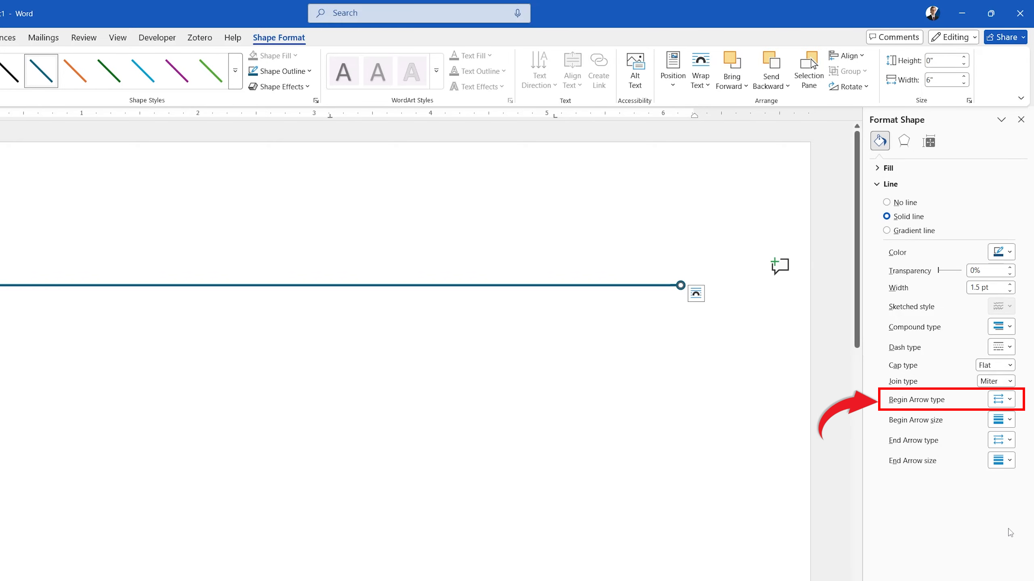
{"action": "left_click", "coordinate": [636, 511]}
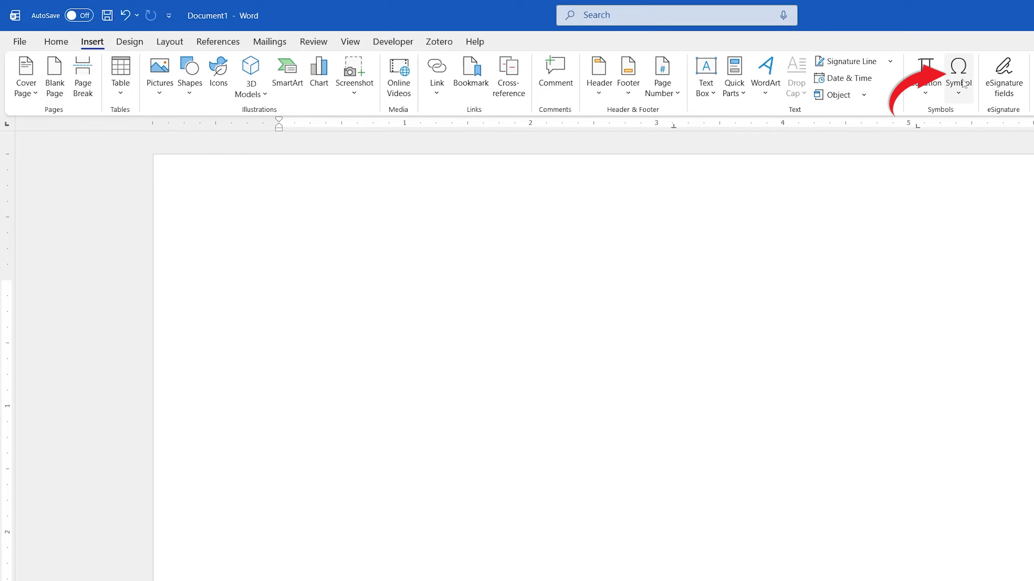
- Open the full symbol collection and show the Arrows subset of the normal text font
{"action": "left_click", "coordinate": [959, 85]}
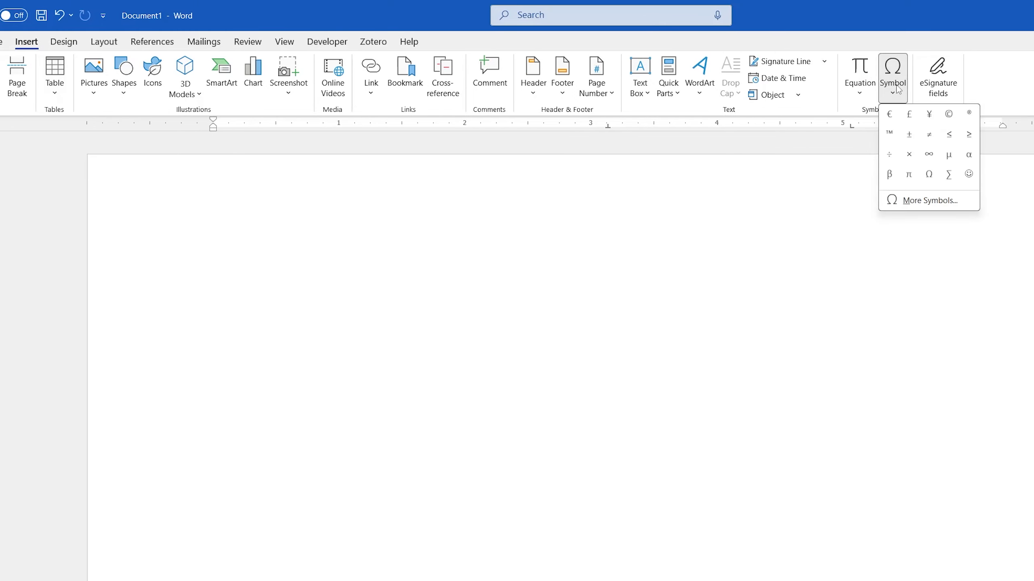
{"action": "left_click", "coordinate": [914, 200]}
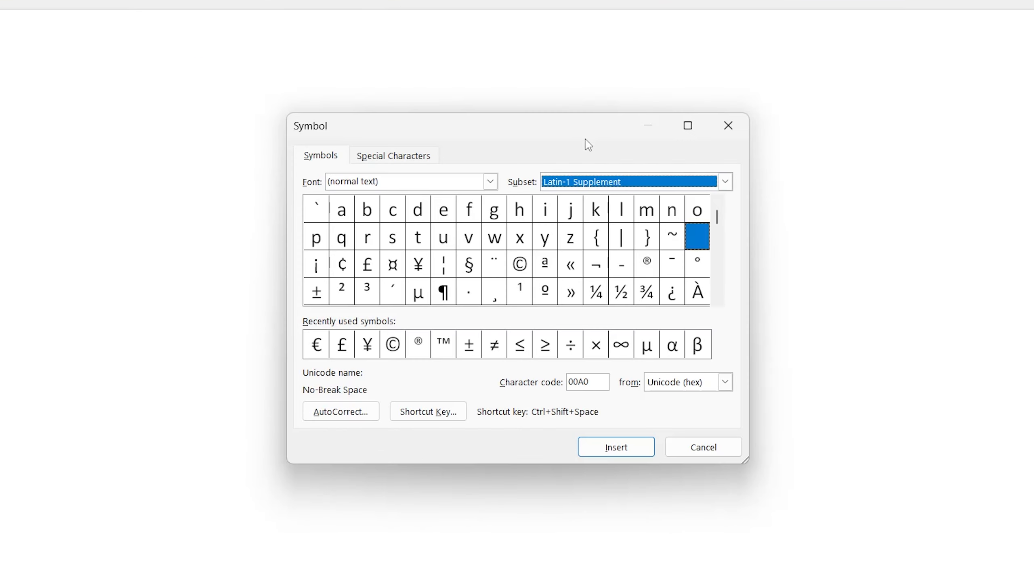
{"action": "left_click", "coordinate": [725, 182]}
{"action": "scroll", "coordinate": [727, 187], "scroll_direction": "down", "scroll_amount": 3}
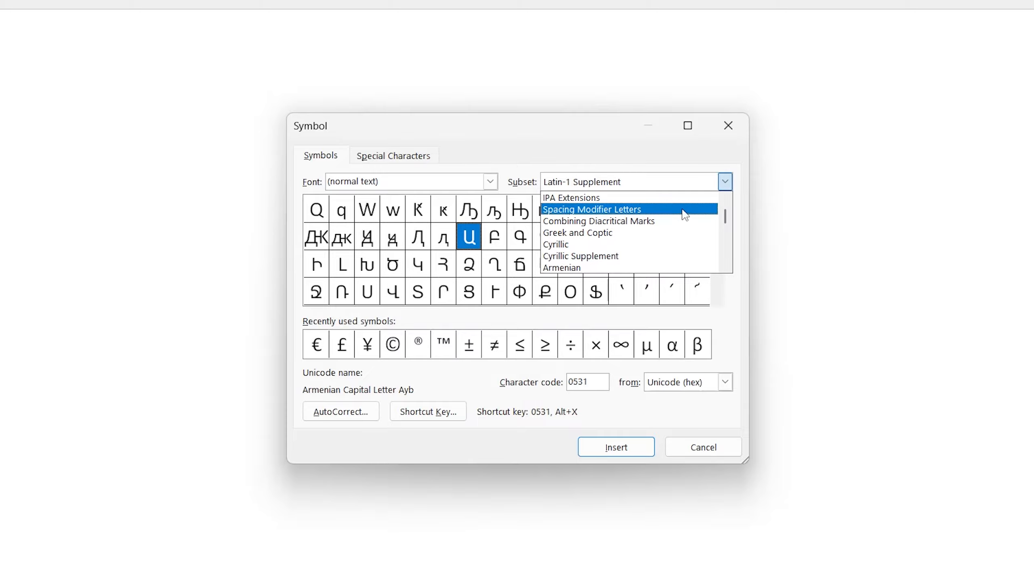
{"action": "scroll", "coordinate": [683, 218], "scroll_direction": "down", "scroll_amount": 1}
{"action": "left_click_drag", "start_coordinate": [724, 222], "coordinate": [728, 280]}
{"action": "scroll", "coordinate": [668, 240], "scroll_direction": "up", "scroll_amount": 1}
{"action": "scroll", "coordinate": [669, 241], "scroll_direction": "up", "scroll_amount": 2}
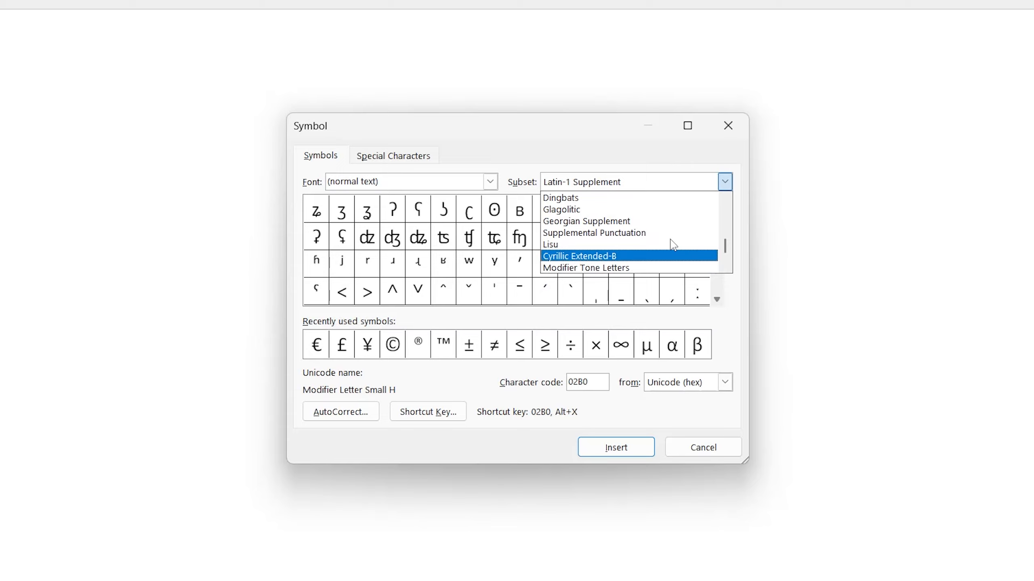
{"action": "left_click", "coordinate": [628, 186]}
{"action": "scroll", "coordinate": [628, 186], "scroll_direction": "down", "scroll_amount": 2}
{"action": "left_click", "coordinate": [628, 187]}
{"action": "scroll", "coordinate": [628, 186], "scroll_direction": "down", "scroll_amount": 5}
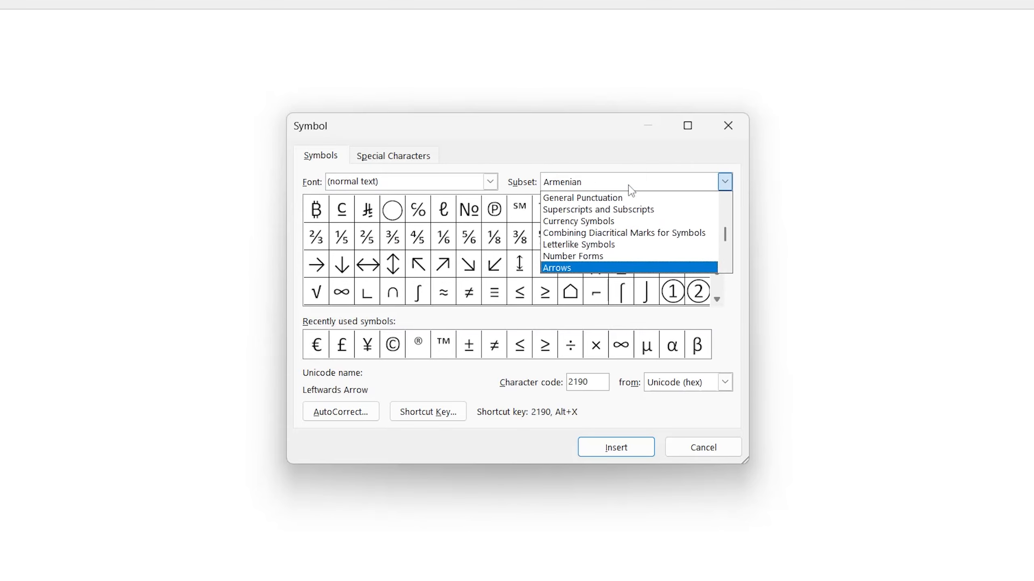
{"action": "left_click", "coordinate": [578, 269]}
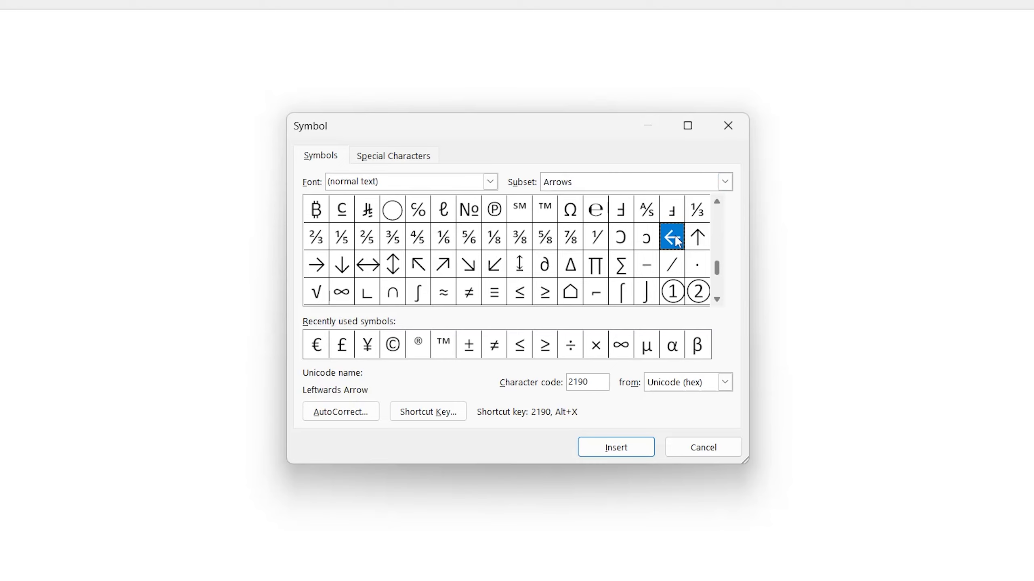
- Insert the leftwards (2190), upwards (2191) and rightwards arrow symbols into the document
{"action": "left_click", "coordinate": [640, 443]}
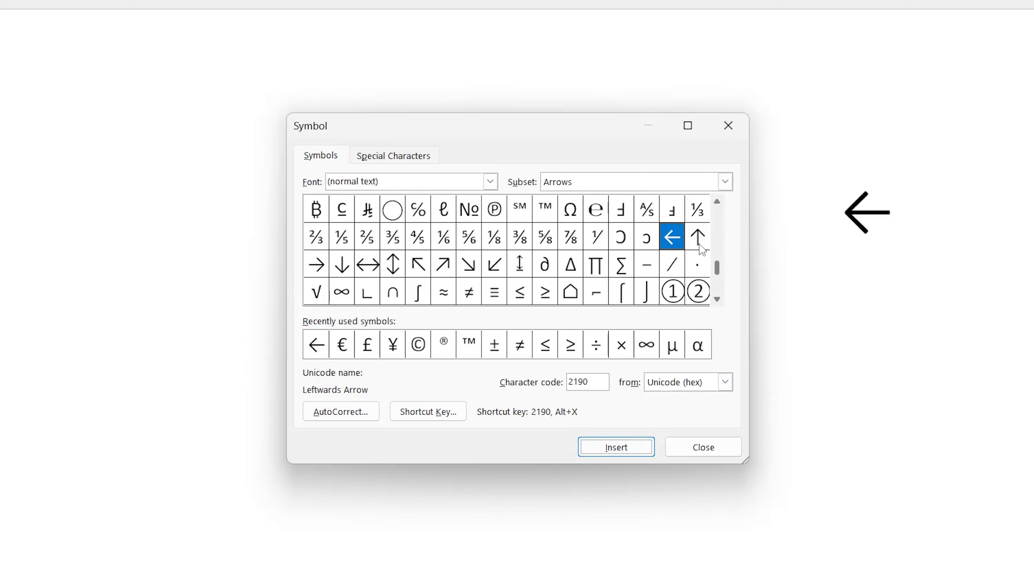
{"action": "left_click", "coordinate": [698, 243]}
{"action": "left_click", "coordinate": [619, 446]}
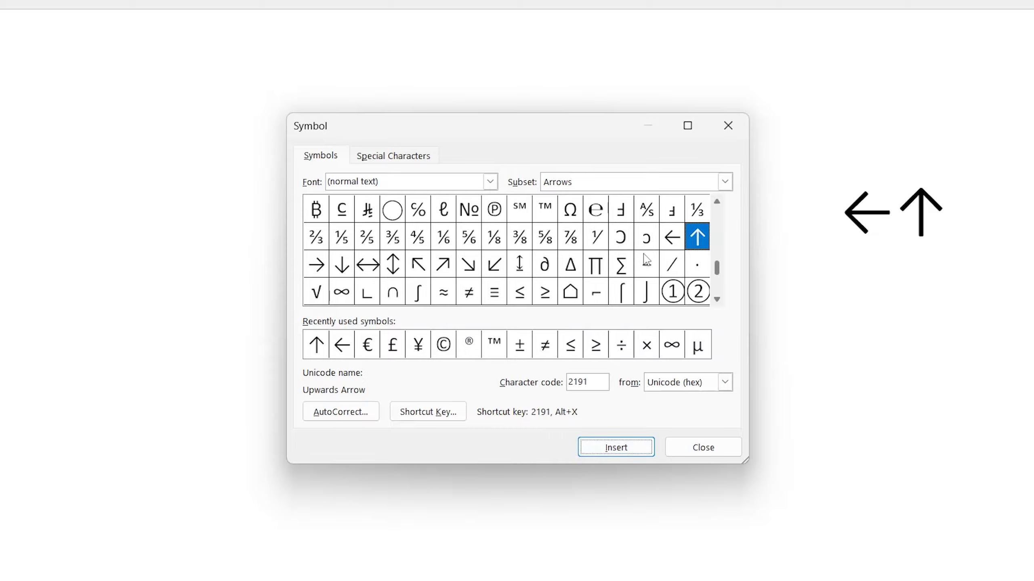
{"action": "left_click", "coordinate": [316, 265]}
{"action": "left_click", "coordinate": [638, 444]}
- Insert the downwards (2193), left-right (2194) and up-down (2195) arrow symbols, and close the symbol collection
{"action": "left_click", "coordinate": [349, 267]}
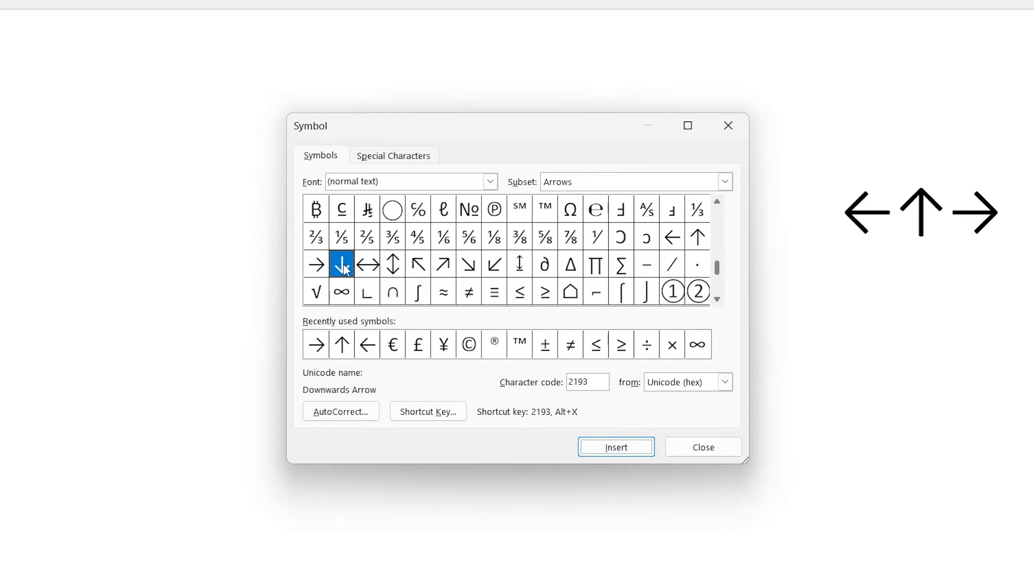
{"action": "left_click", "coordinate": [586, 444]}
{"action": "left_click", "coordinate": [366, 267]}
{"action": "left_click", "coordinate": [598, 447]}
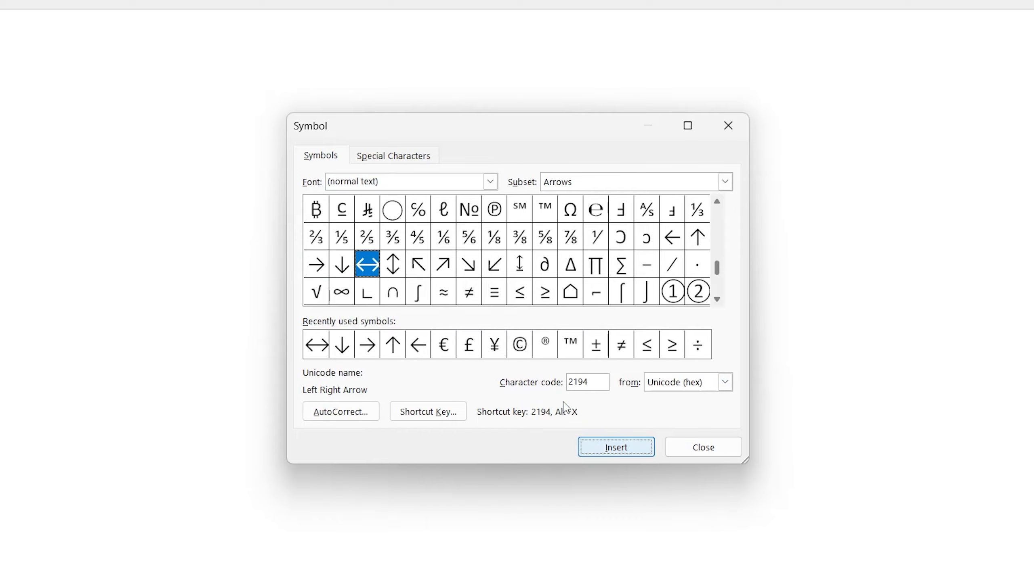
{"action": "left_click", "coordinate": [393, 267]}
{"action": "left_click", "coordinate": [626, 450]}
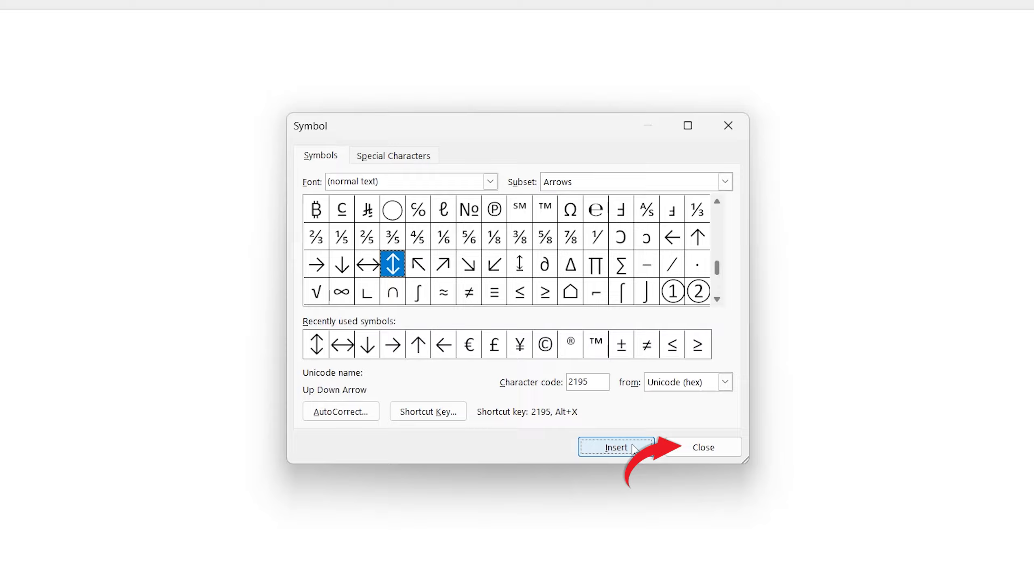
{"action": "left_click", "coordinate": [705, 448]}
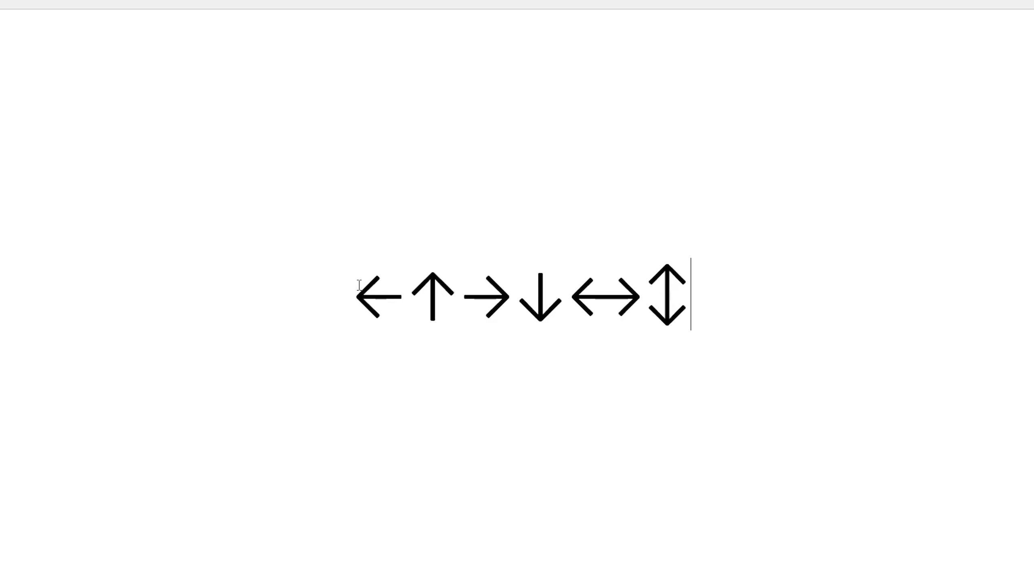
- Copy the up-down arrow symbol and paste it at the end of the row of arrows
{"action": "double_click", "coordinate": [677, 295]}
{"action": "key", "text": "ctrl+c"}
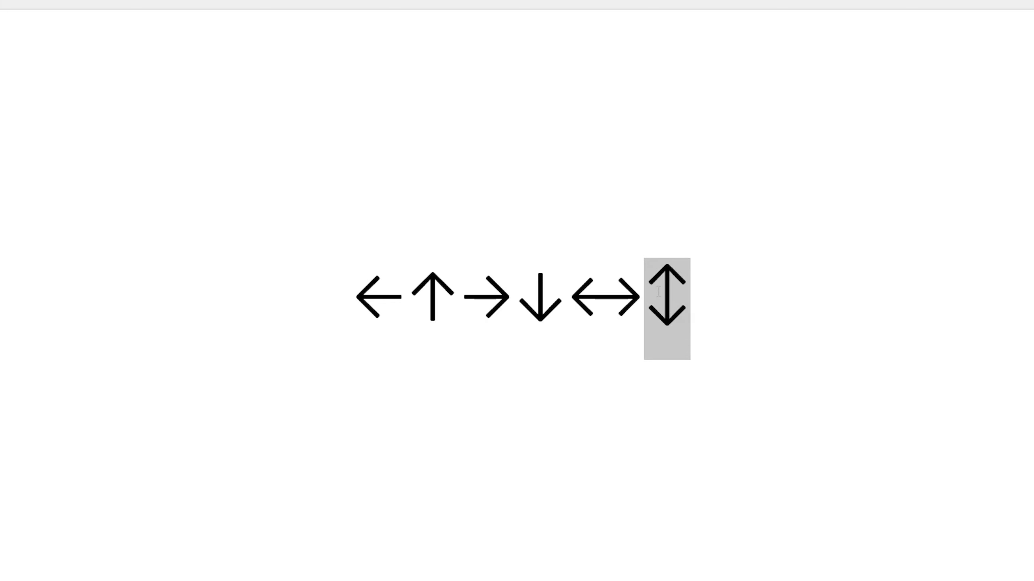
{"action": "left_click", "coordinate": [704, 292]}
{"action": "key", "text": "ctrl+v"}
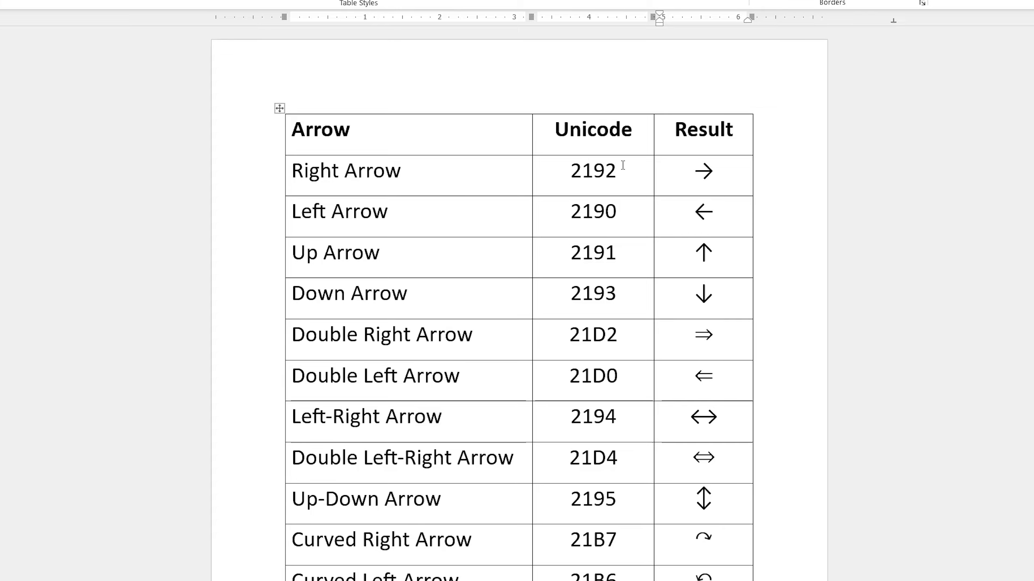
- Convert the codes 2192, 2190, 2191 and 2193 in the table's Unicode column into arrow characters
{"action": "left_click", "coordinate": [589, 203]}
{"action": "key", "text": "alt+x"}
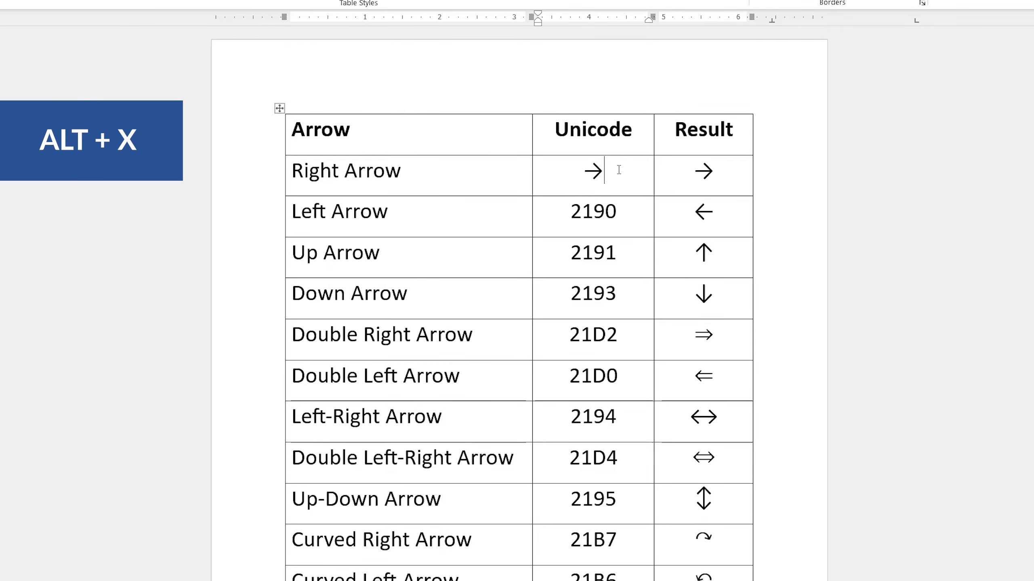
{"action": "left_click", "coordinate": [627, 210]}
{"action": "key", "text": "alt+x"}
{"action": "left_click", "coordinate": [624, 263]}
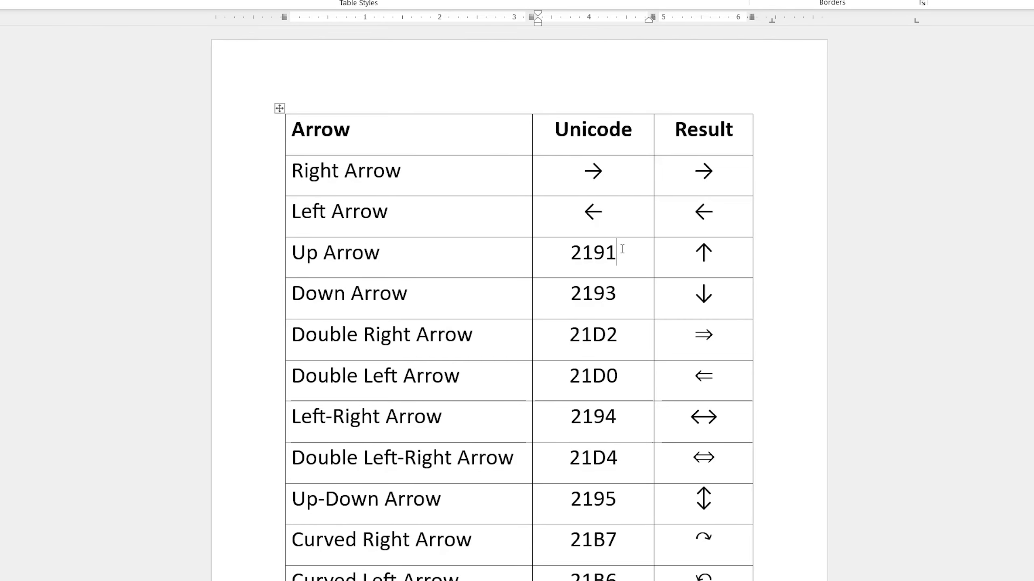
{"action": "key", "text": "alt+x"}
{"action": "left_click", "coordinate": [626, 291]}
{"action": "key", "text": "alt+x"}
- Convert the codes 21D2 and 21D0 in the Double Right Arrow and Double Left Arrow rows into arrow characters
{"action": "left_click", "coordinate": [627, 332]}
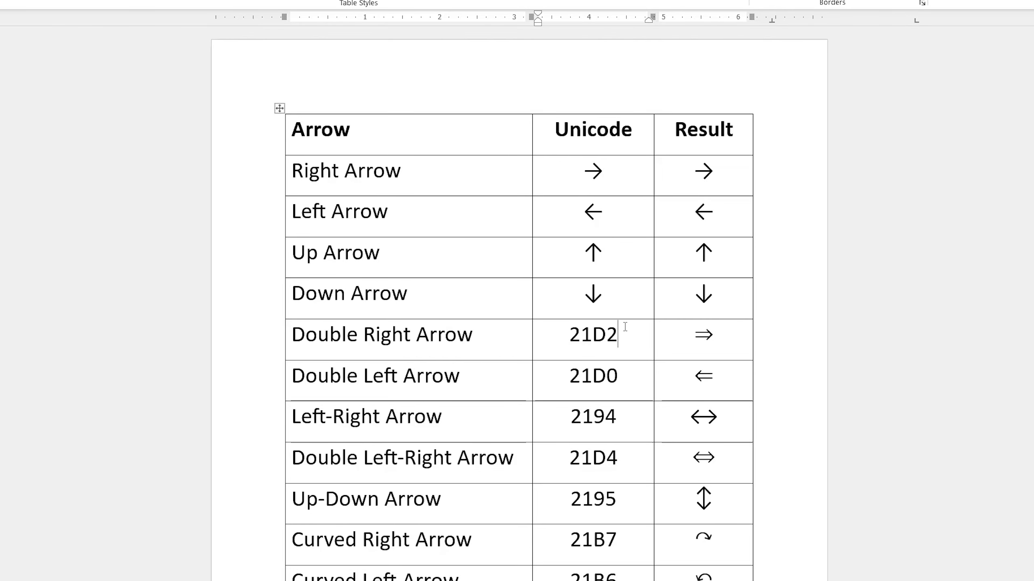
{"action": "key", "text": "alt+x"}
{"action": "left_click", "coordinate": [624, 376]}
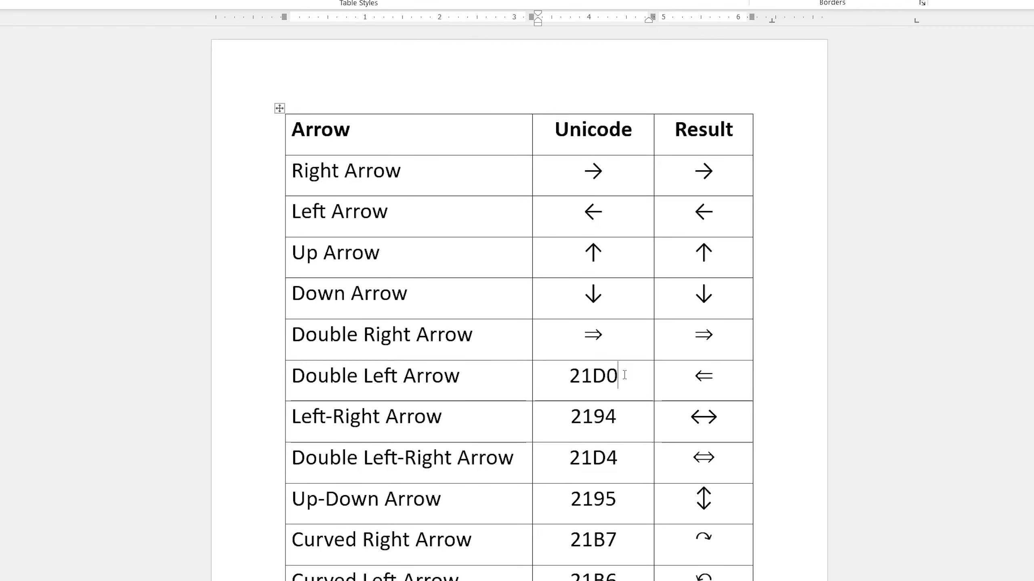
{"action": "key", "text": "alt+x"}
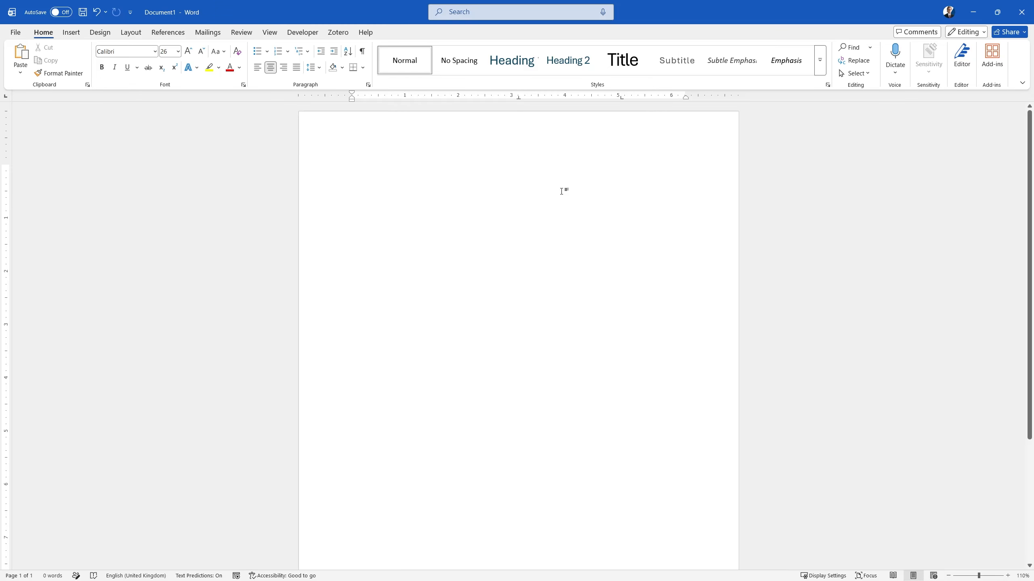
- Create an arrow from the characters --> on the blank page and delete it
{"action": "type", "text": "--"}
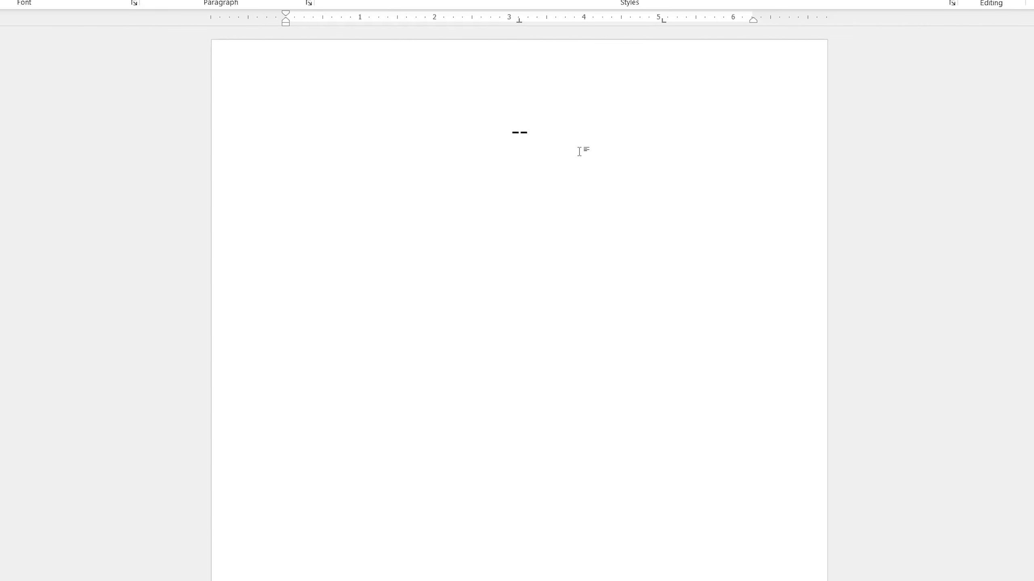
{"action": "type", "text": ">"}
{"action": "key", "text": "BackSpace"}
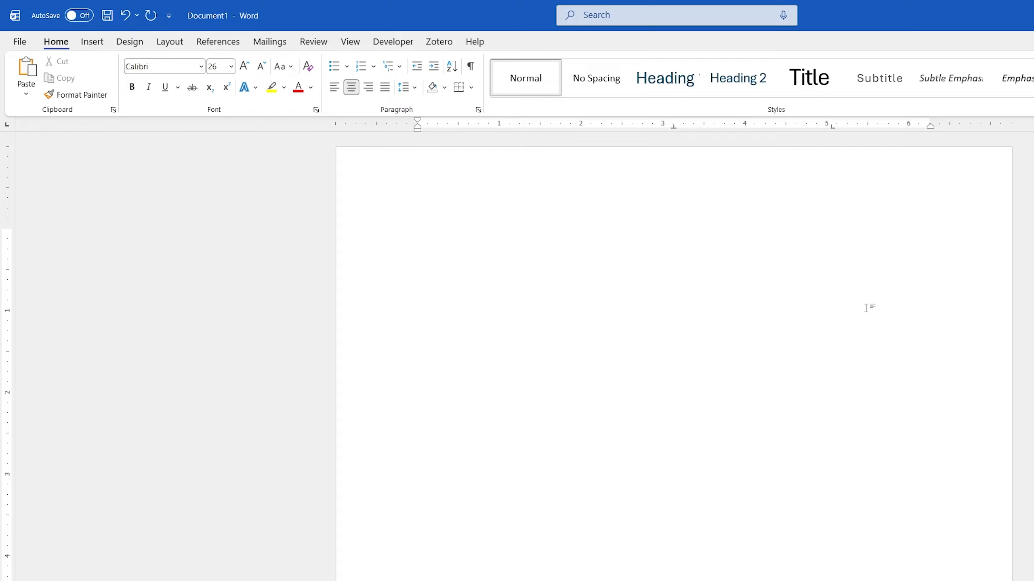
- Draw a right arrow callout from the block arrow shapes in the middle of the page
{"action": "left_click", "coordinate": [65, 33]}
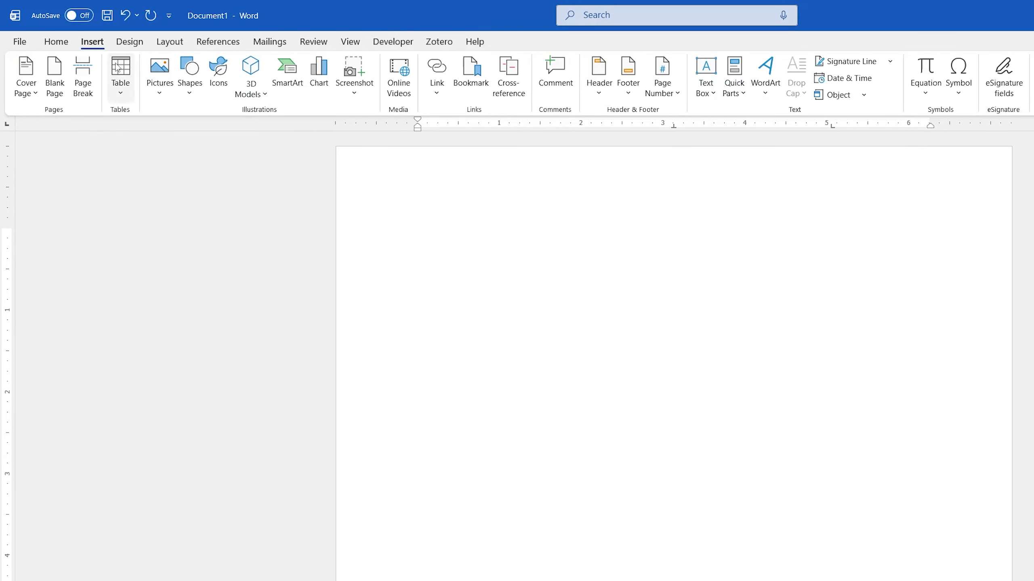
{"action": "left_click", "coordinate": [190, 78]}
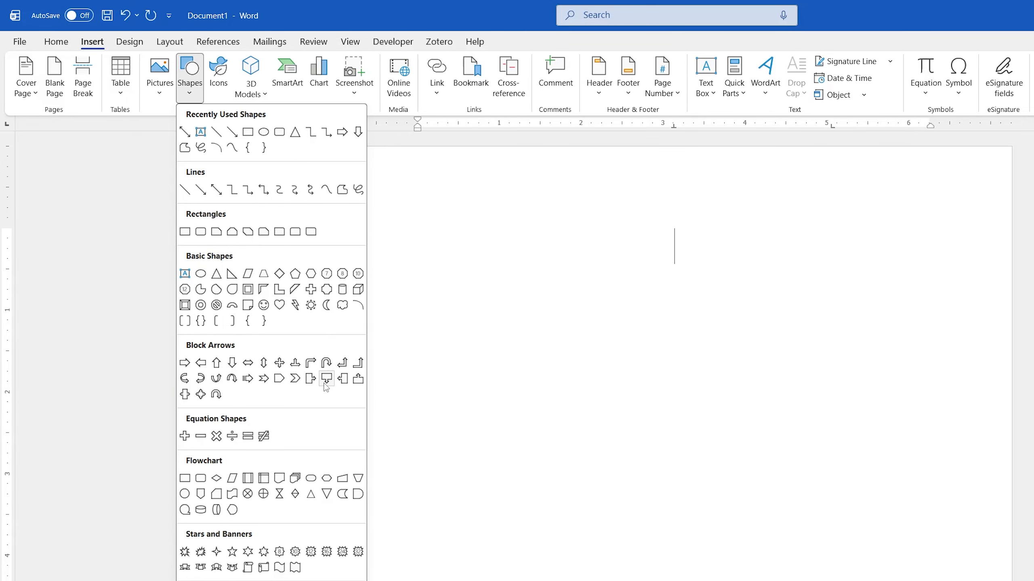
{"action": "left_click", "coordinate": [311, 381]}
{"action": "mouse_move", "coordinate": [463, 295]}
{"action": "left_mouse_down"}
{"action": "mouse_move", "coordinate": [773, 487]}
{"action": "mouse_move", "coordinate": [814, 427]}
{"action": "mouse_move", "coordinate": [724, 435]}
{"action": "mouse_move", "coordinate": [934, 441]}
{"action": "mouse_move", "coordinate": [662, 411]}
{"action": "mouse_move", "coordinate": [898, 446]}
{"action": "mouse_move", "coordinate": [602, 386]}
{"action": "mouse_move", "coordinate": [777, 417]}
{"action": "left_mouse_up"}
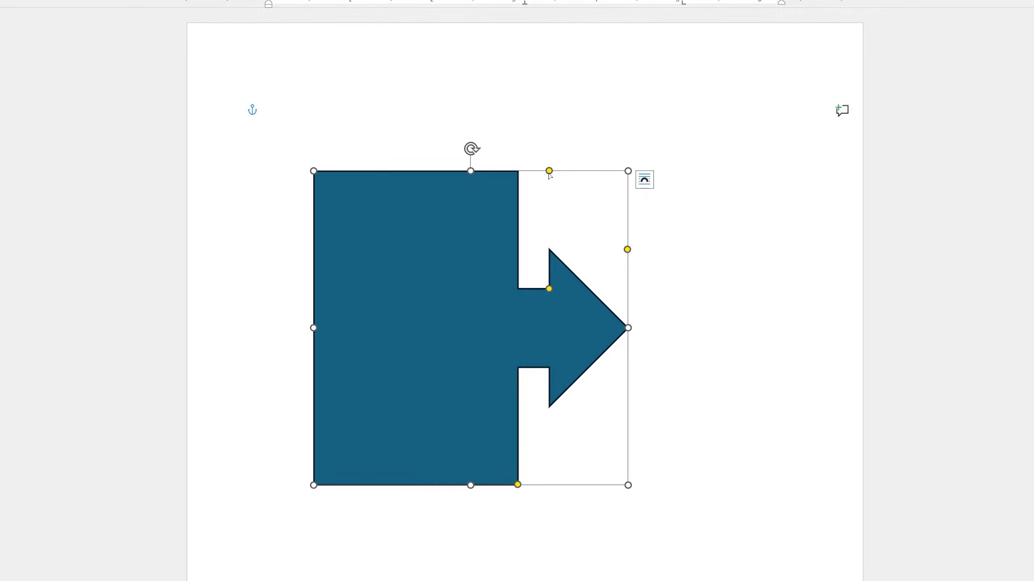
- Stretch the callout to the right and reshape its arrow with a shorter, slightly broader head and a thinner shaft
{"action": "left_click_drag", "start_coordinate": [548, 174], "coordinate": [562, 204]}
{"action": "left_click_drag", "start_coordinate": [626, 251], "coordinate": [667, 257]}
{"action": "left_click_drag", "start_coordinate": [629, 328], "coordinate": [746, 328]}
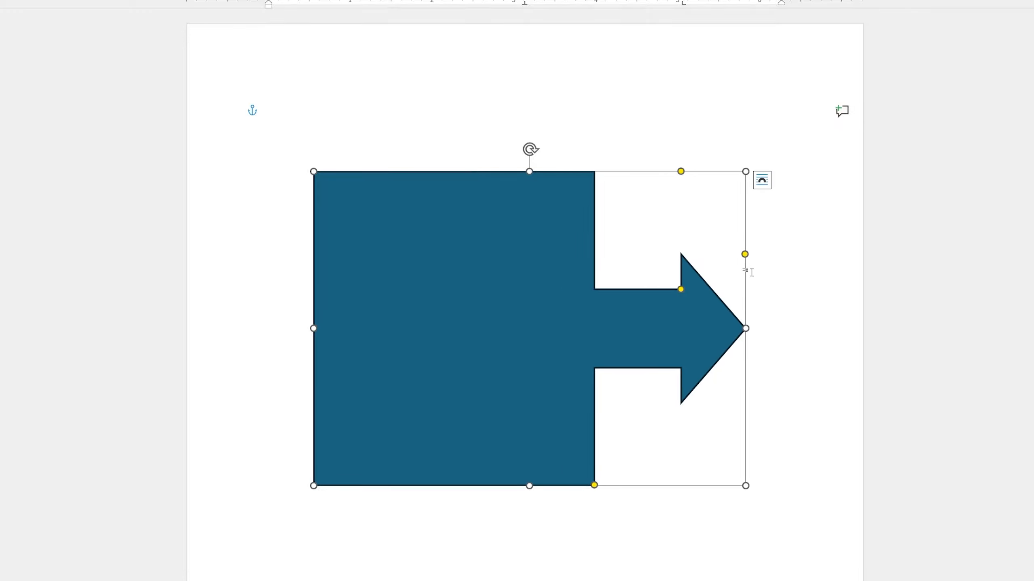
{"action": "left_click_drag", "start_coordinate": [744, 255], "coordinate": [656, 250]}
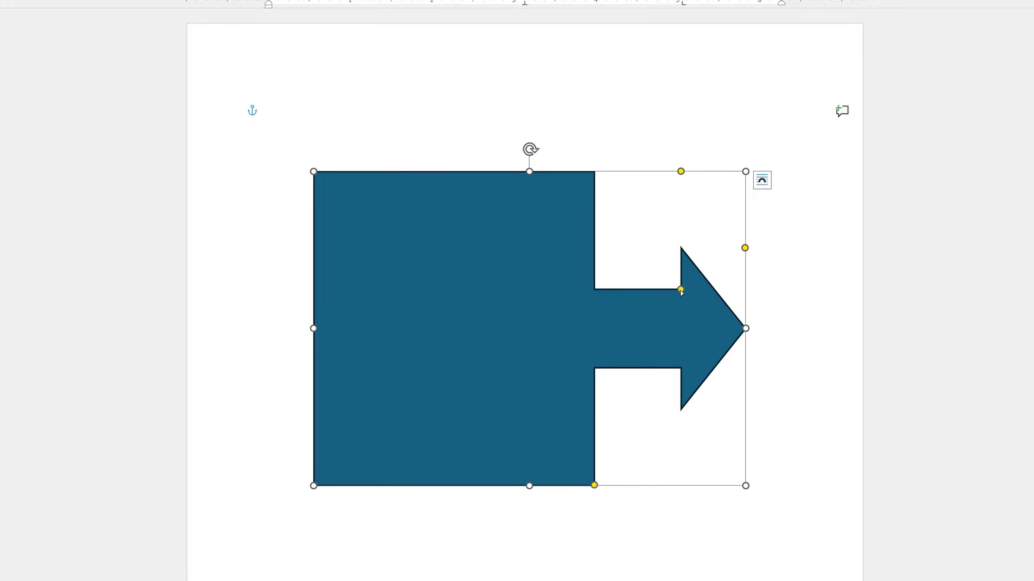
{"action": "mouse_move", "coordinate": [681, 292]}
{"action": "left_mouse_down"}
{"action": "mouse_move", "coordinate": [664, 311]}
{"action": "mouse_move", "coordinate": [663, 293]}
{"action": "left_mouse_up"}
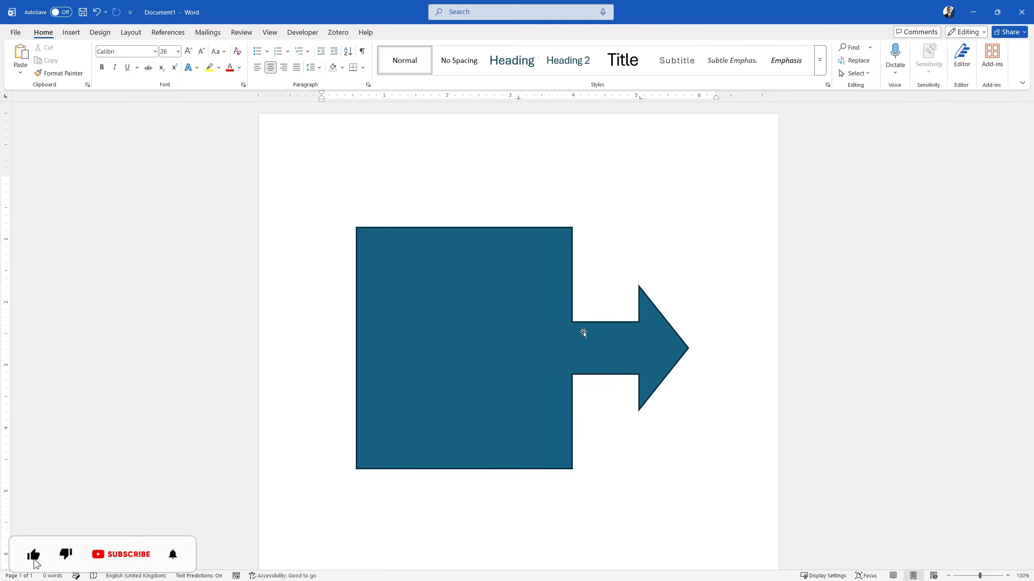